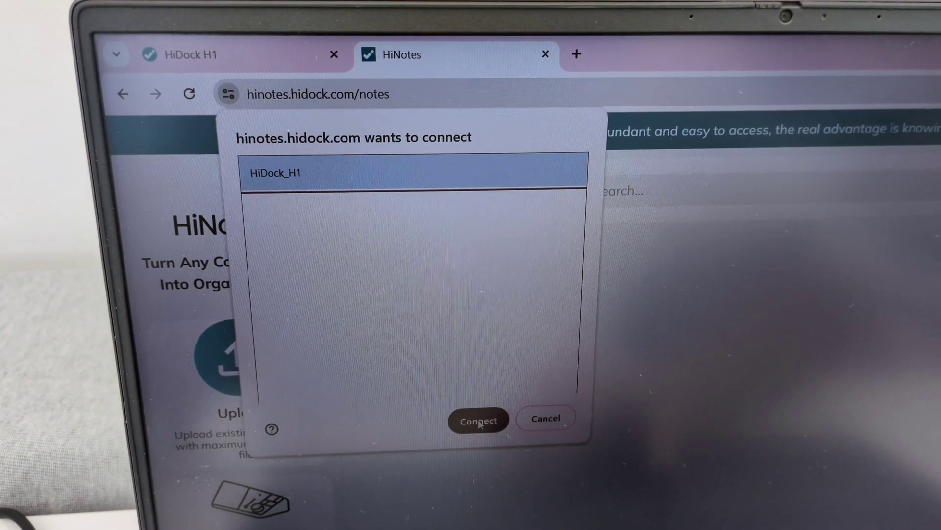
# - Connect the HiDock_H1 device to HiNotes and confirm the new HiDock setup
pyautogui.click(483, 422)
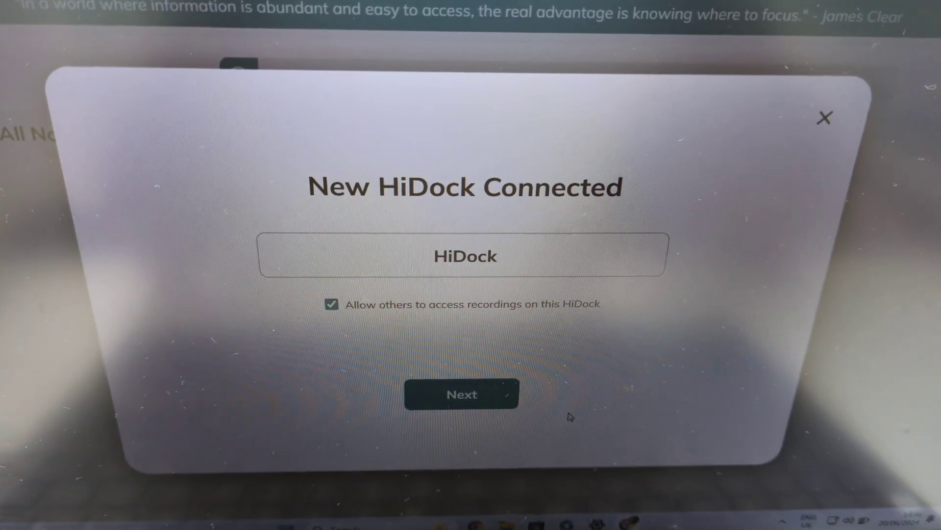
pyautogui.click(463, 389)
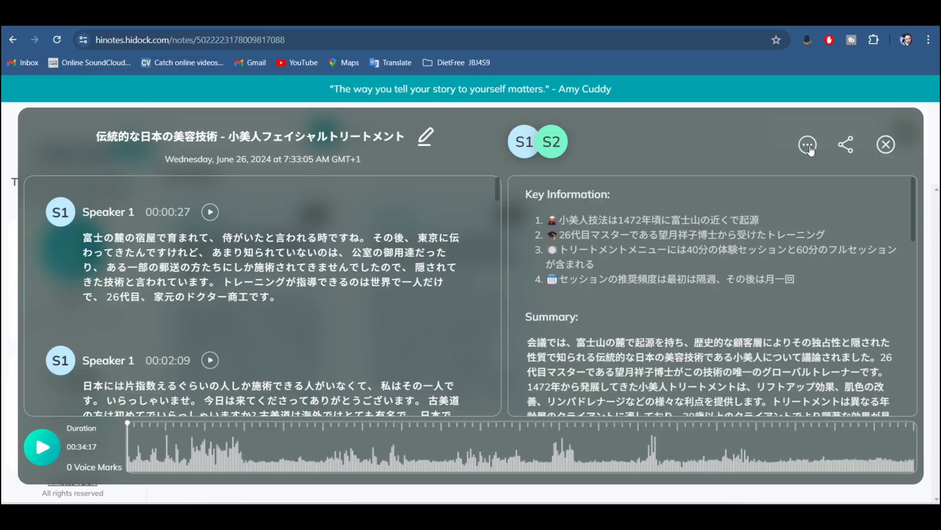
# - Translate the Japanese beauty-treatment note into Polish and scroll its summary panel
pyautogui.click(809, 147)
pyautogui.click(747, 274)
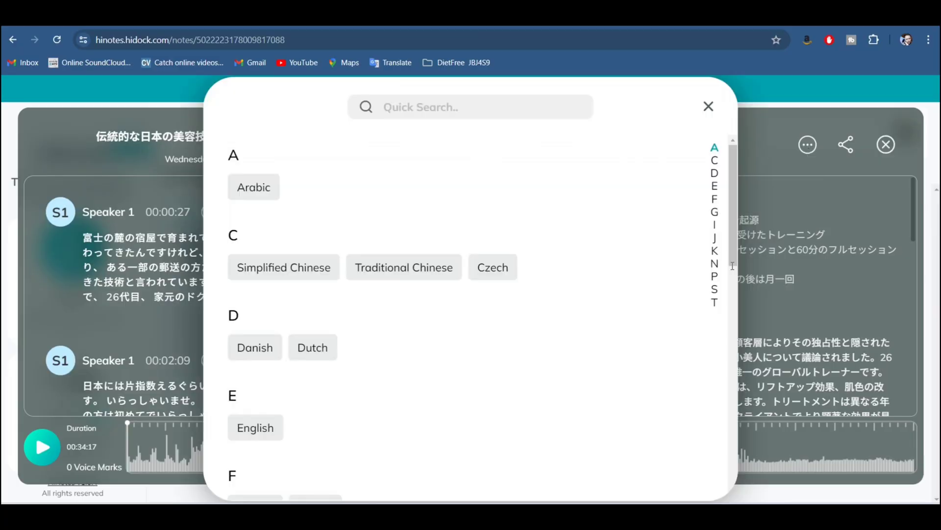
pyautogui.write('poli')
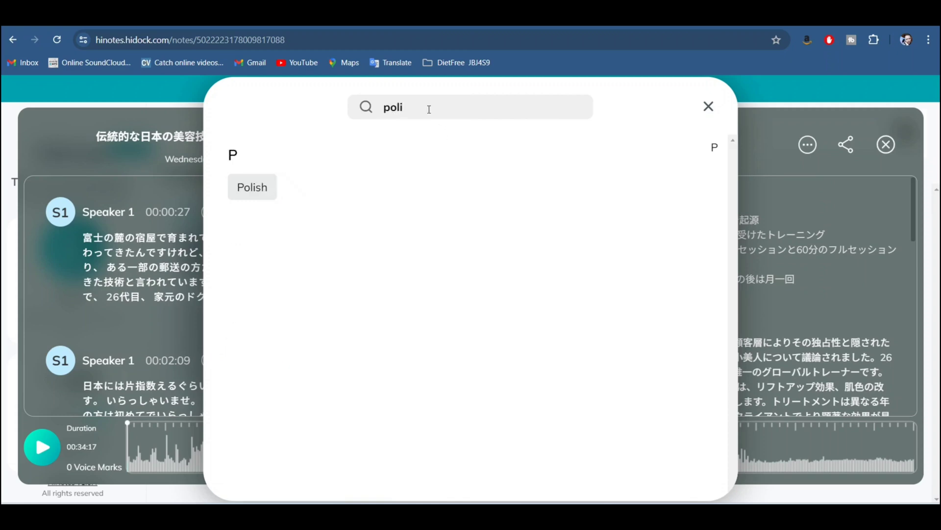
pyautogui.click(262, 190)
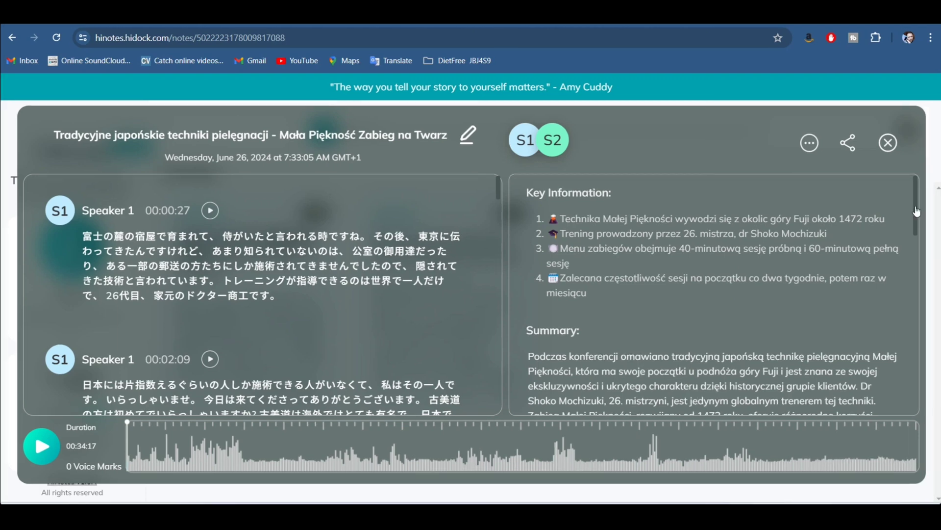
pyautogui.moveTo(917, 212); pyautogui.dragTo(924, 348)
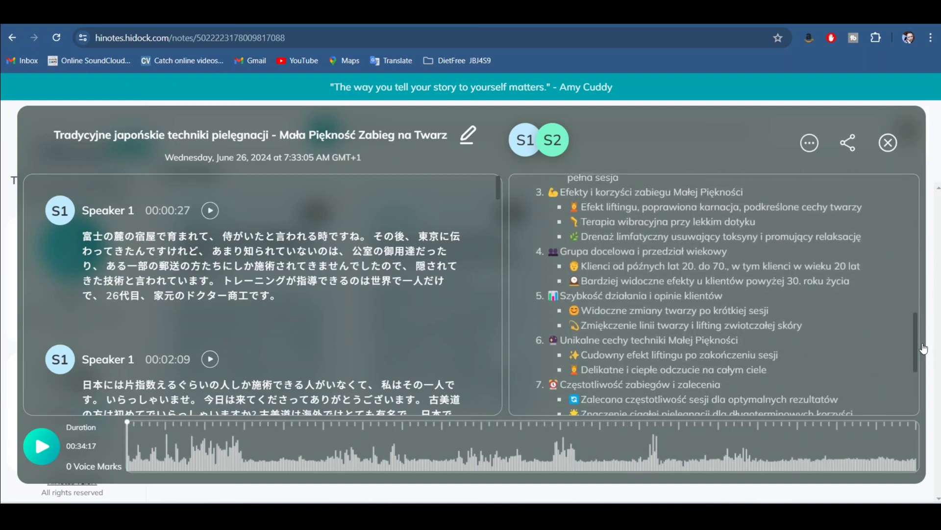
pyautogui.moveTo(924, 347); pyautogui.dragTo(925, 359)
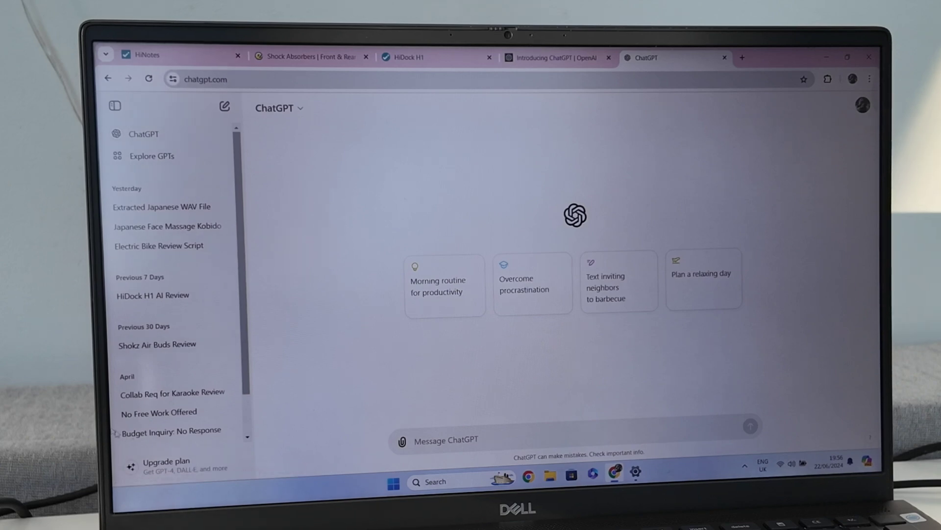
# - View ChatGPT's Upgrade plan comparison of Free ($0/month) versus Plus ($20/month)
pyautogui.click(163, 471)
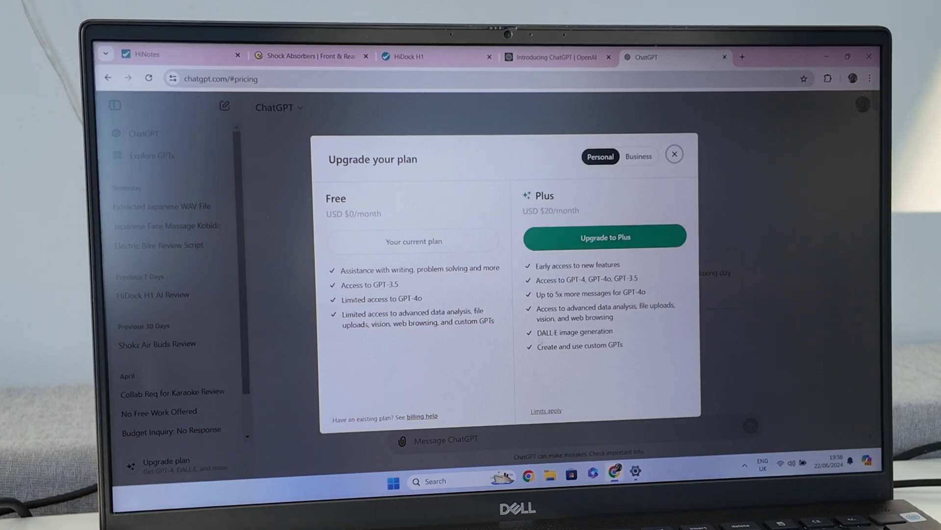
# - Return from the HiDock H1 product page to the HiNotes All Notes list
pyautogui.click(413, 58)
pyautogui.click(193, 55)
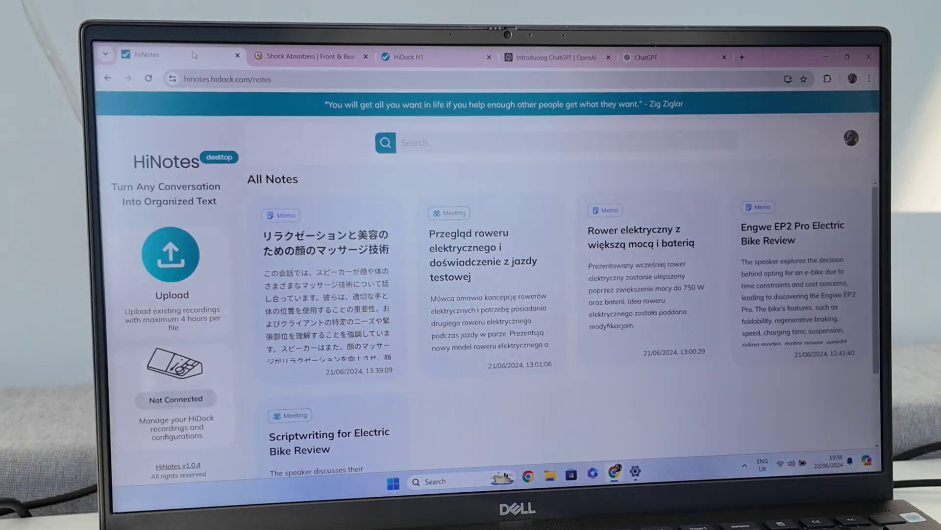